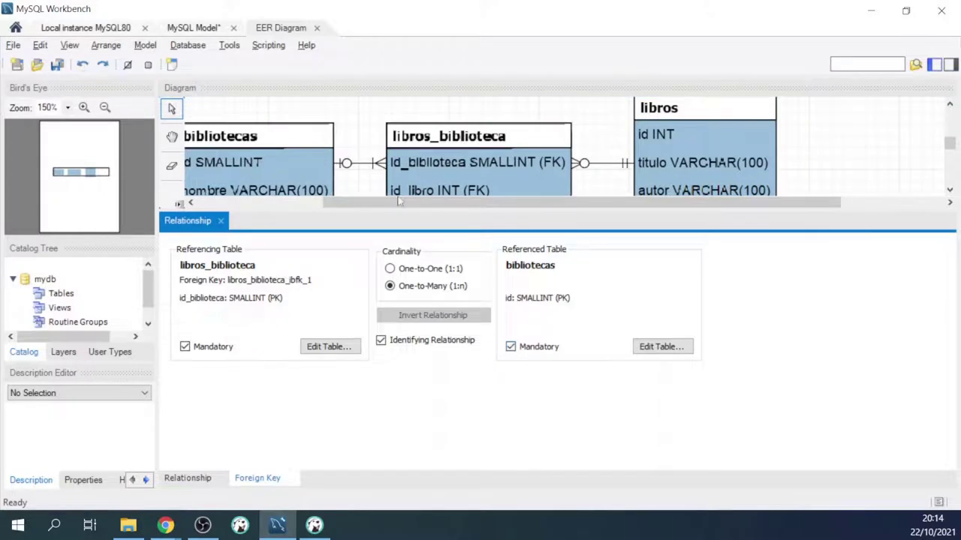
- Make the libros_biblioteca side of its relationship with bibliotecas non-mandatory and close the relationship editor
{"action": "left_click", "coordinate": [185, 348]}
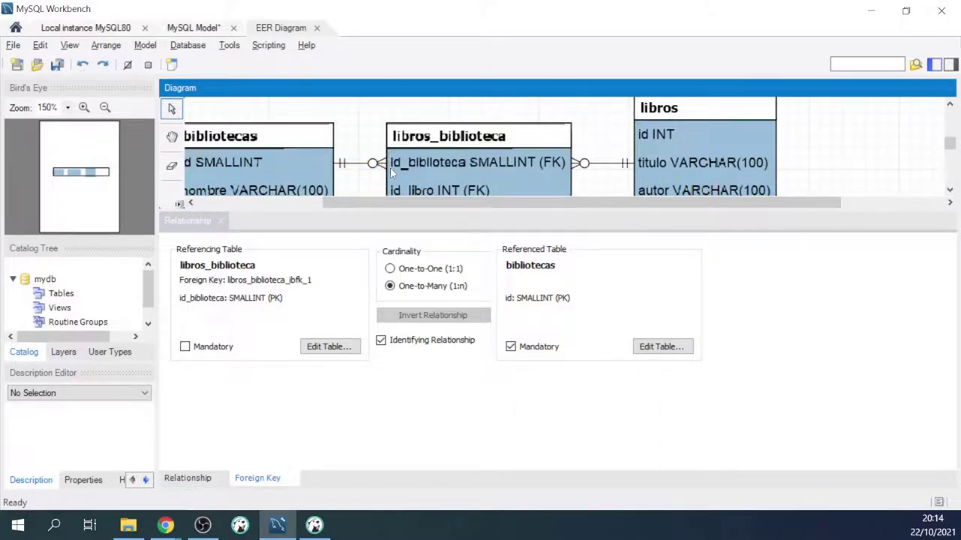
{"action": "left_click", "coordinate": [744, 212]}
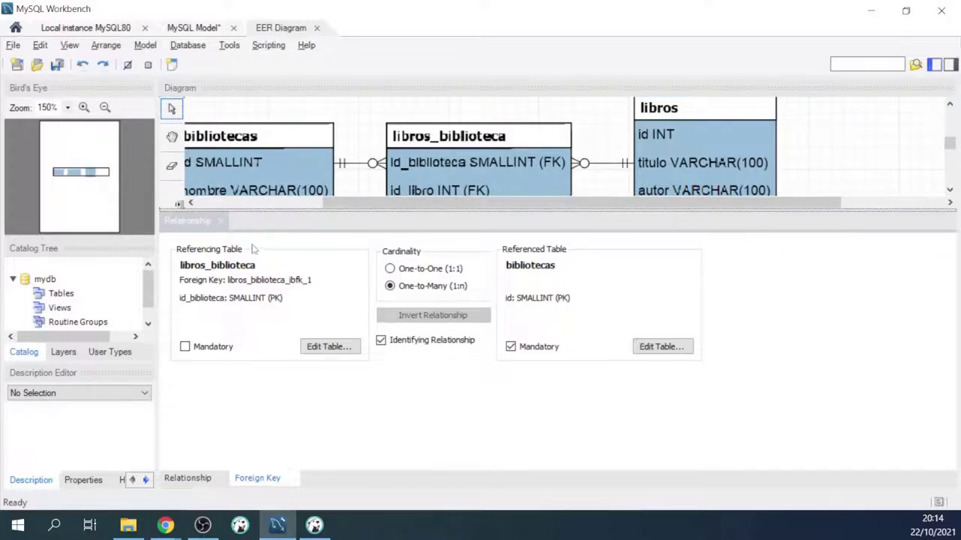
{"action": "left_click", "coordinate": [220, 223]}
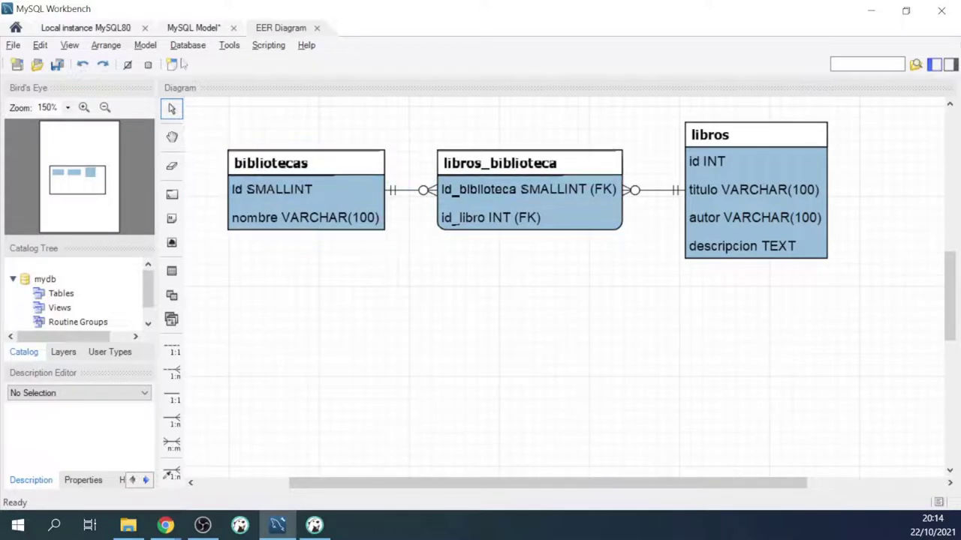
- Switch the diagram's object notation to Workbench (Default)
{"action": "left_click", "coordinate": [145, 45]}
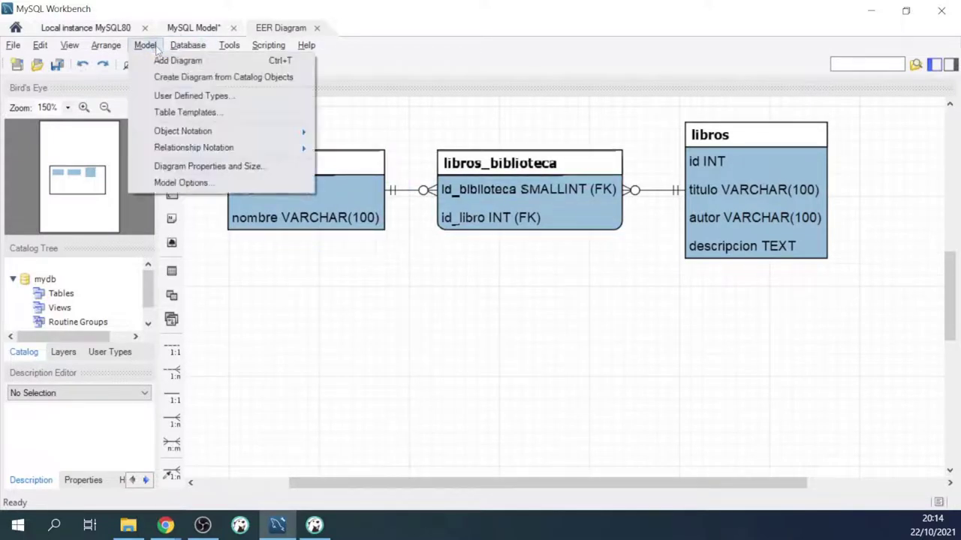
{"action": "mouse_move", "coordinate": [247, 131]}
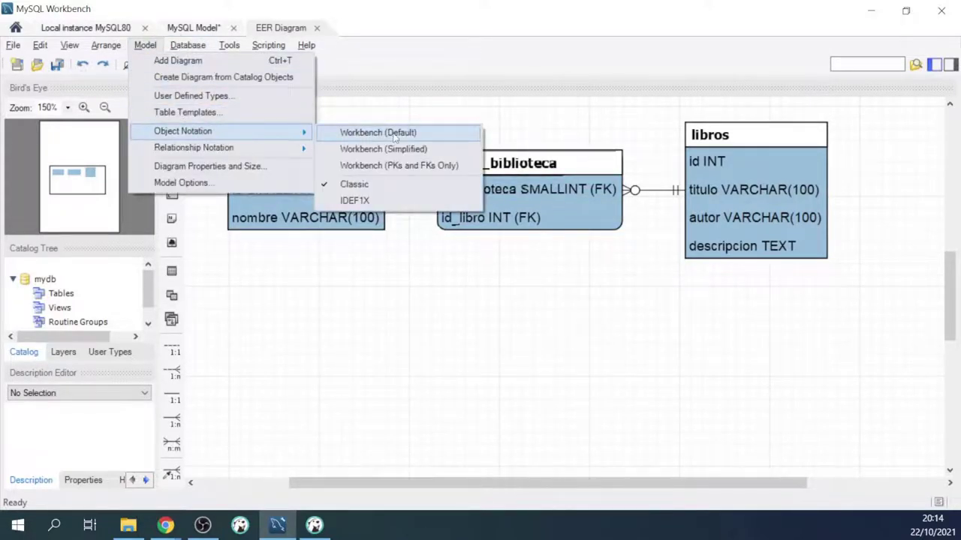
{"action": "left_click", "coordinate": [394, 136]}
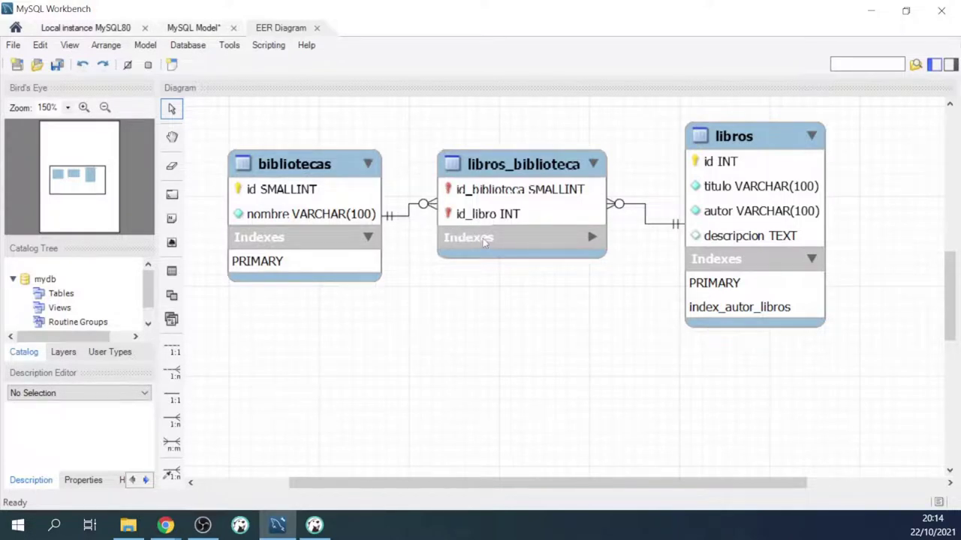
- Expand the Indexes section of libros_biblioteca and reposition the libros and bibliotecas tables so the connectors run straight
{"action": "left_click", "coordinate": [481, 239]}
{"action": "left_click", "coordinate": [593, 237]}
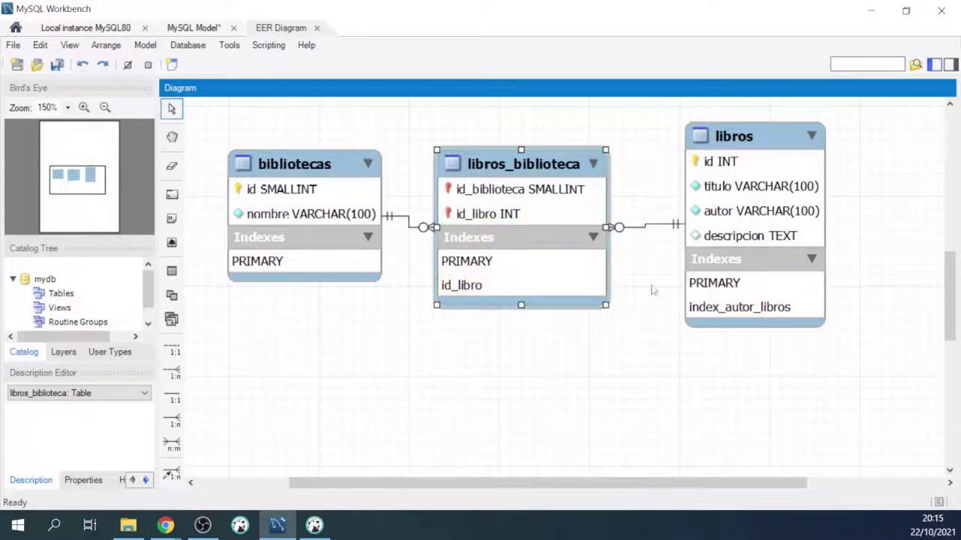
{"action": "right_click", "coordinate": [487, 288]}
{"action": "key", "text": "Escape"}
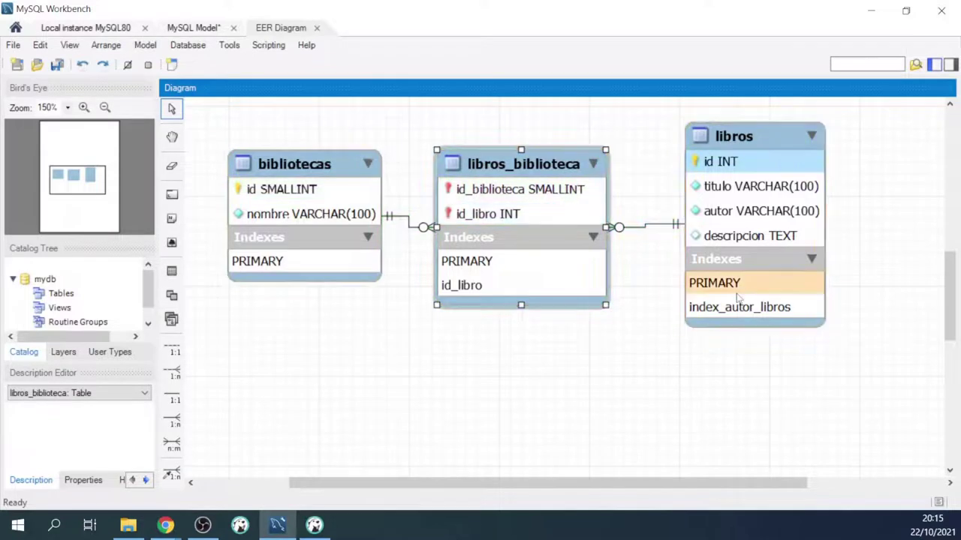
{"action": "left_click_drag", "start_coordinate": [754, 136], "coordinate": [736, 139]}
{"action": "left_click_drag", "start_coordinate": [336, 165], "coordinate": [330, 176]}
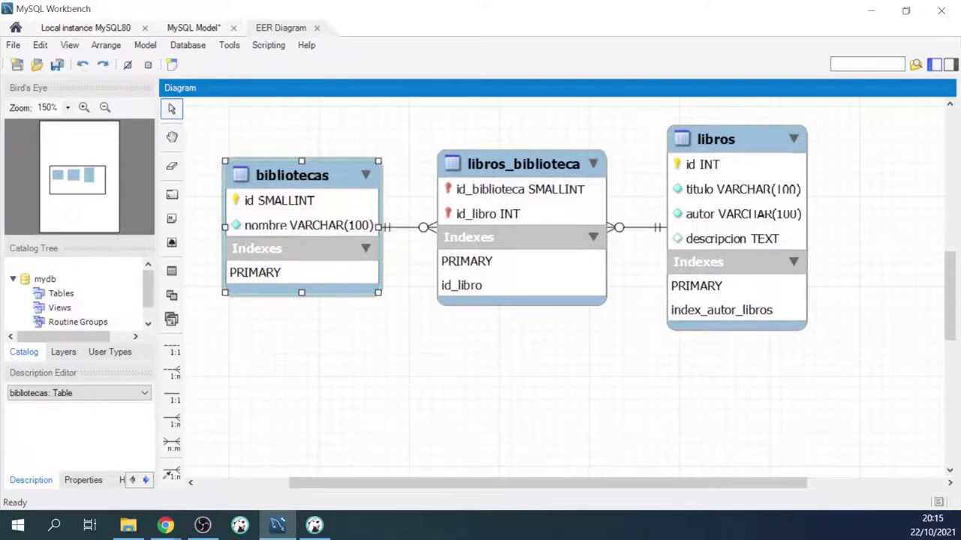
- Switch to the diagrams.net diagram in the browser and widen the shape library beside the canvas
{"action": "key", "text": "alt+Tab"}
{"action": "key", "text": "alt+Tab"}
{"action": "key", "text": "alt+Tab"}
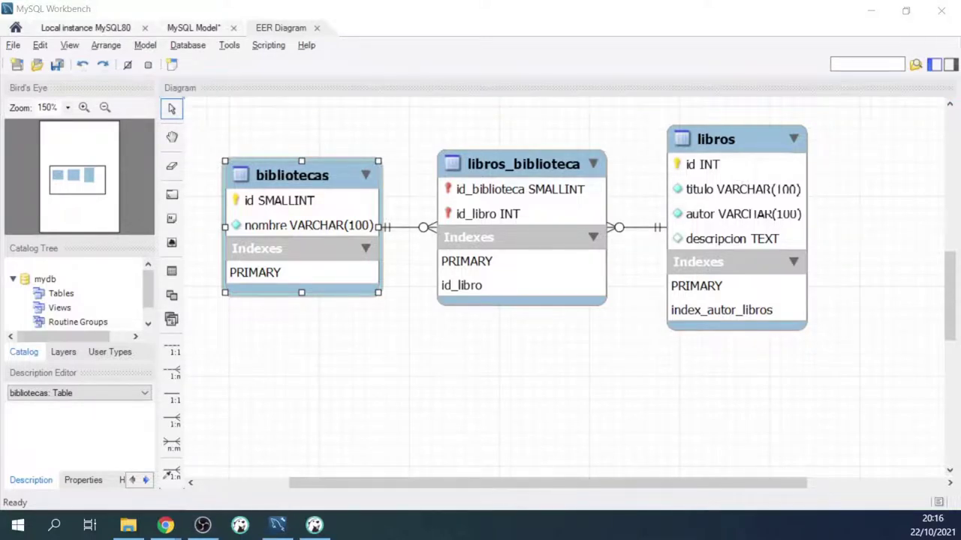
{"action": "key", "text": "alt+Tab"}
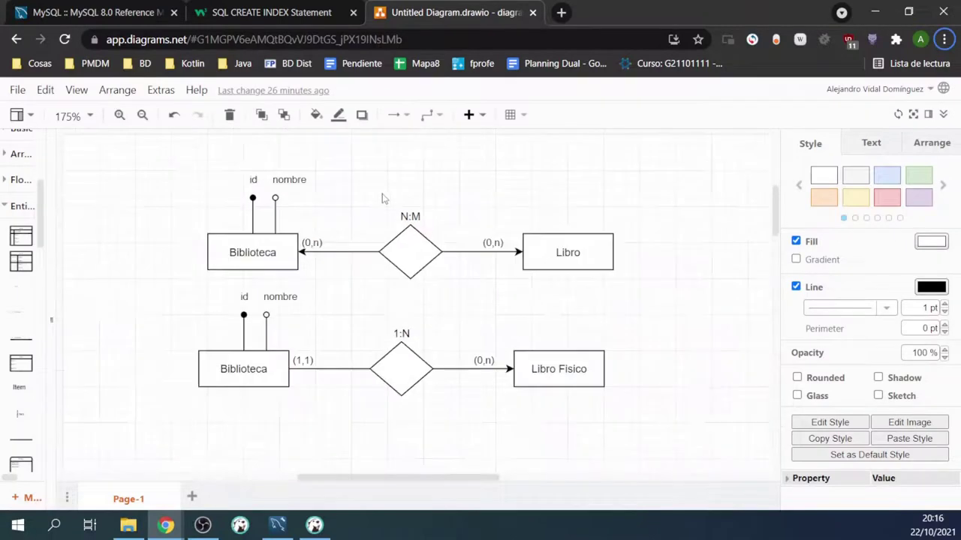
{"action": "left_click_drag", "start_coordinate": [51, 319], "coordinate": [268, 330]}
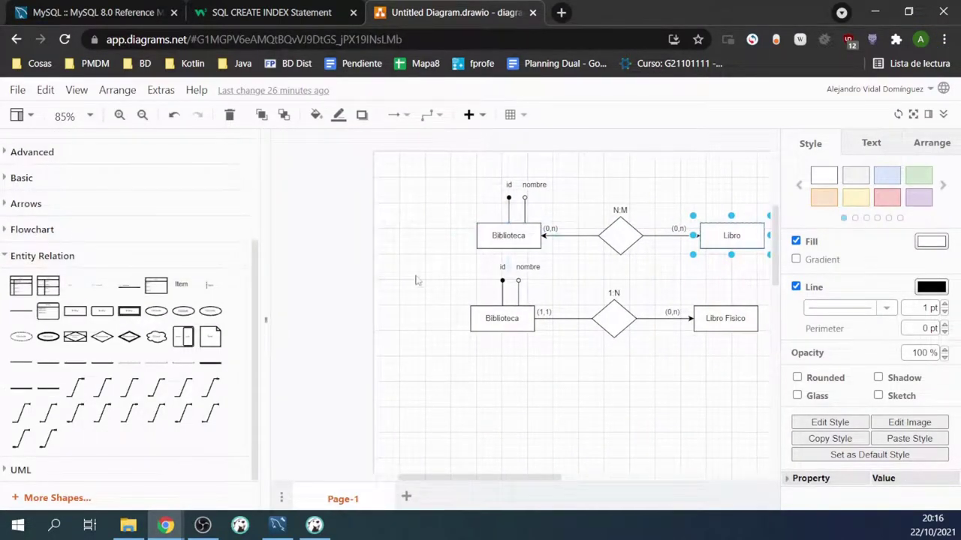
{"action": "left_click_drag", "start_coordinate": [423, 479], "coordinate": [461, 488]}
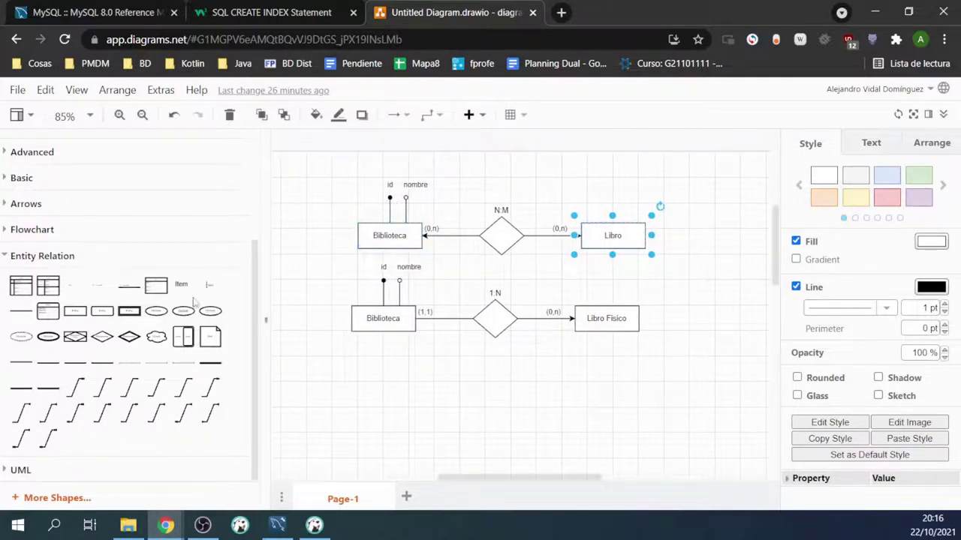
- Add an Entity Relation table with a single PK row and place it below the lower Biblioteca entity
{"action": "mouse_move", "coordinate": [23, 291]}
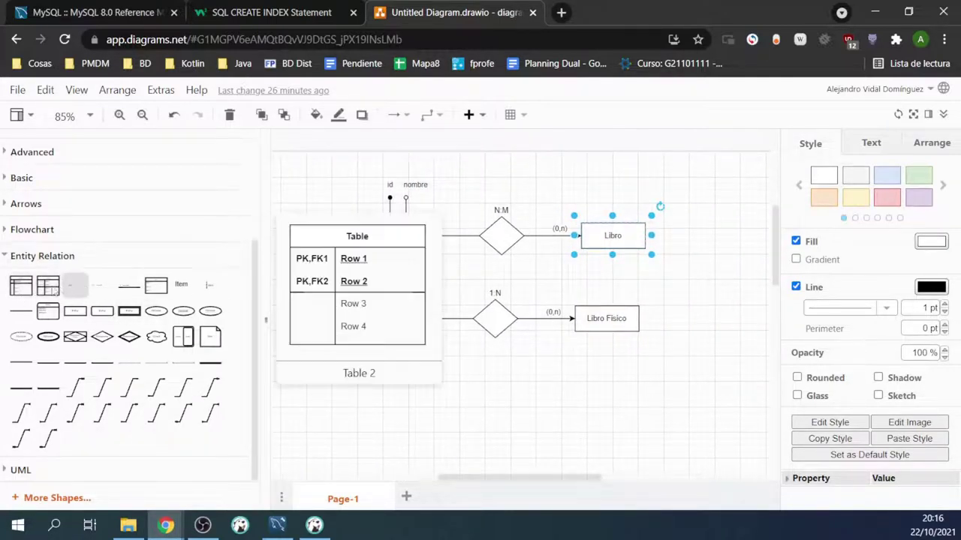
{"action": "left_click_drag", "start_coordinate": [21, 285], "coordinate": [366, 361]}
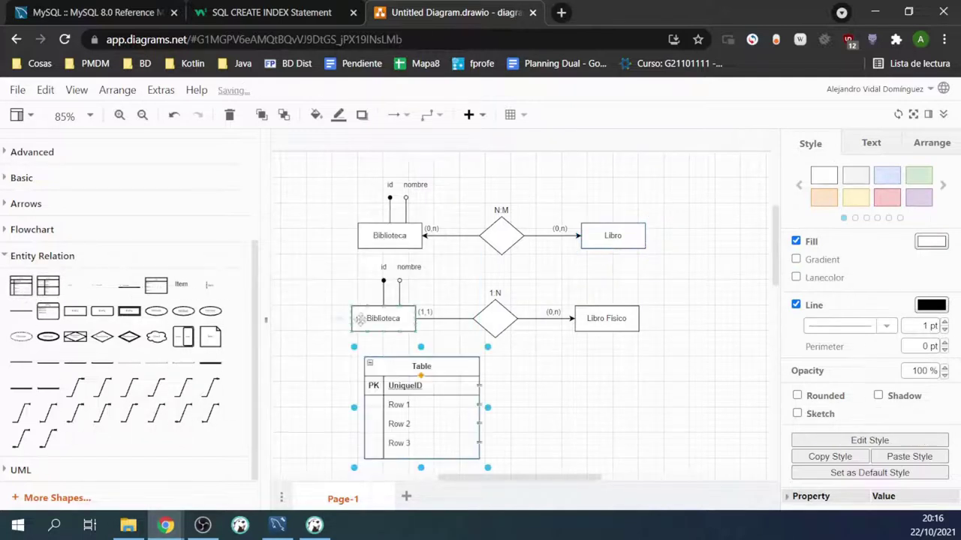
{"action": "scroll", "coordinate": [368, 360], "scroll_direction": "down", "scroll_amount": 2}
{"action": "left_click_drag", "start_coordinate": [402, 222], "coordinate": [363, 261]}
- Title the new table Bibliteca
{"action": "double_click", "coordinate": [382, 256]}
{"action": "type", "text": "Bi"}
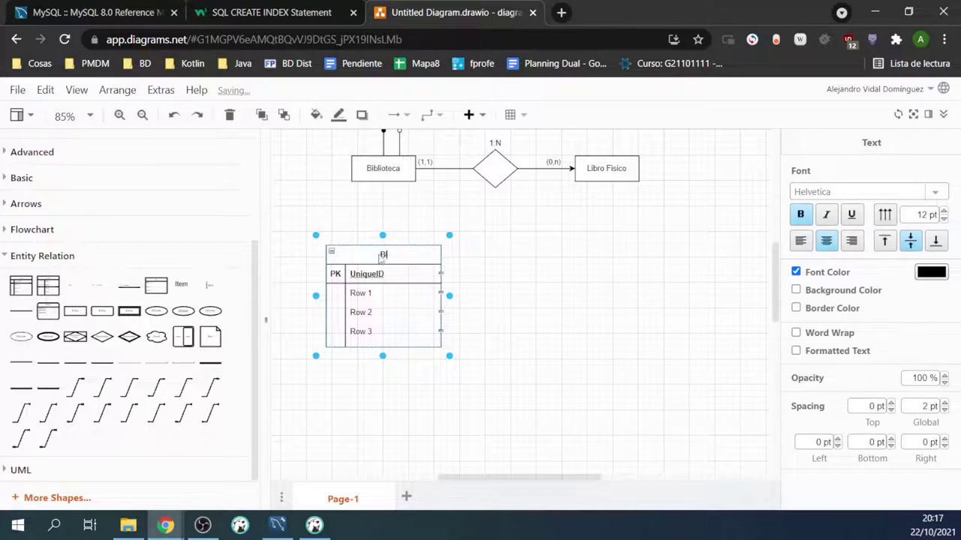
{"action": "type", "text": "blioteca"}
{"action": "left_click", "coordinate": [366, 287]}
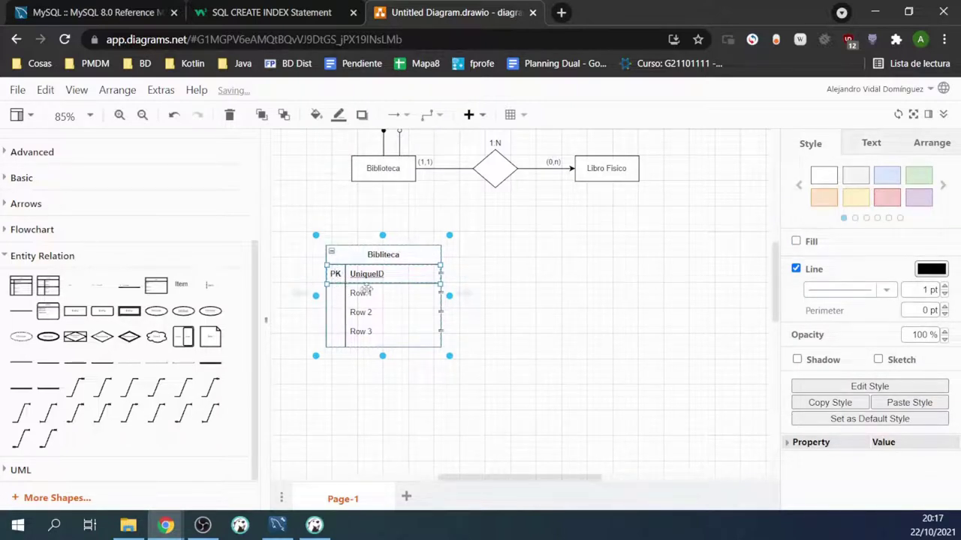
{"action": "left_click", "coordinate": [489, 279]}
- Add the Table 2 shape with PK,FK1 and PK,FK2 rows to the right of the Bibliteca table
{"action": "mouse_move", "coordinate": [45, 292]}
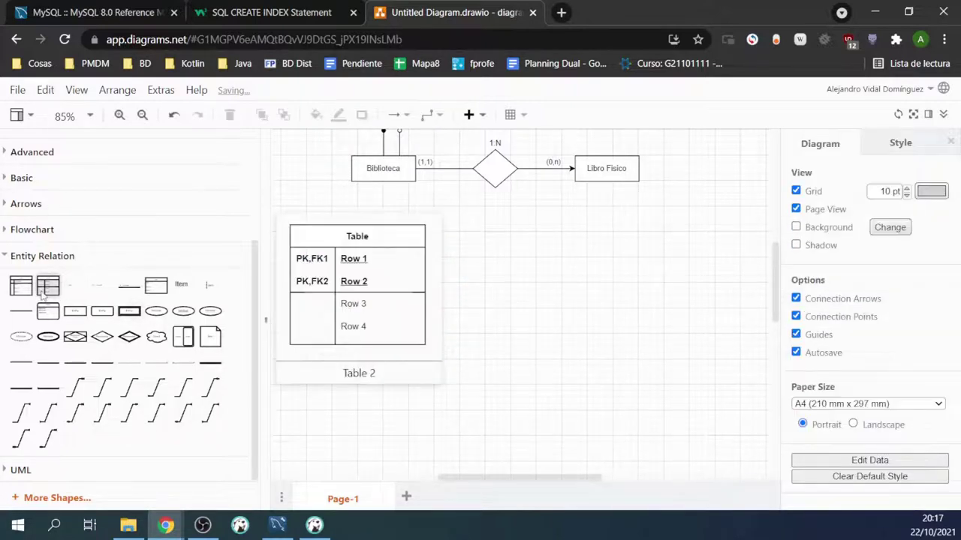
{"action": "left_click_drag", "start_coordinate": [43, 294], "coordinate": [489, 248]}
{"action": "left_click", "coordinate": [516, 301]}
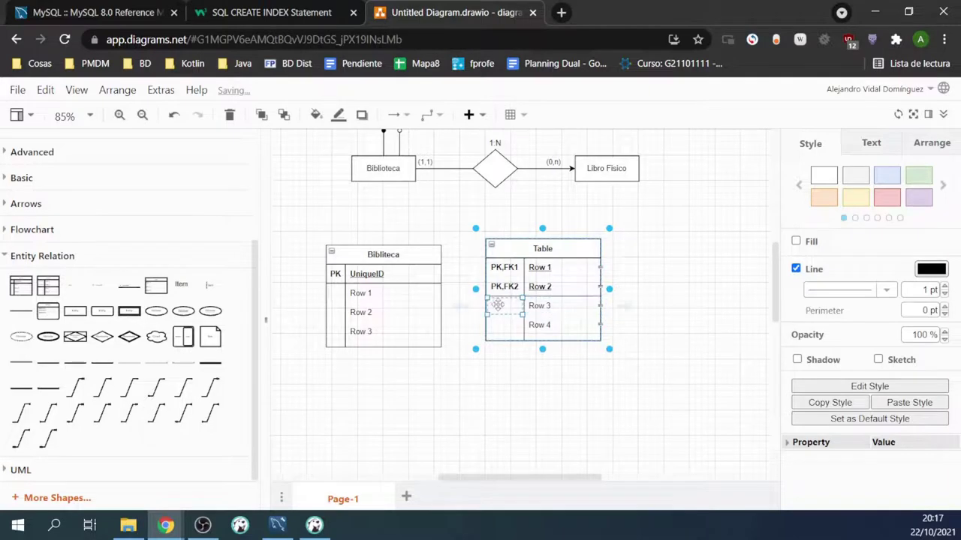
- Delete Row 3 and Row 4 from the PK,FK table and move it closer to the Bibliteca table
{"action": "mouse_move", "coordinate": [500, 305]}
{"action": "left_mouse_down"}
{"action": "mouse_move", "coordinate": [571, 308]}
{"action": "mouse_move", "coordinate": [512, 308]}
{"action": "left_mouse_up"}
{"action": "key", "text": "Delete"}
{"action": "left_click", "coordinate": [516, 307]}
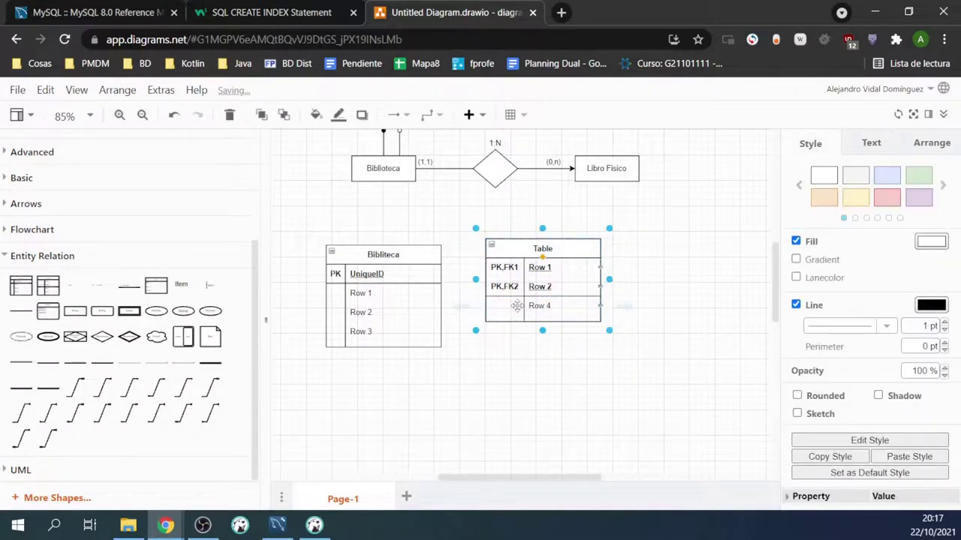
{"action": "double_click", "coordinate": [516, 307]}
{"action": "key", "text": "Escape"}
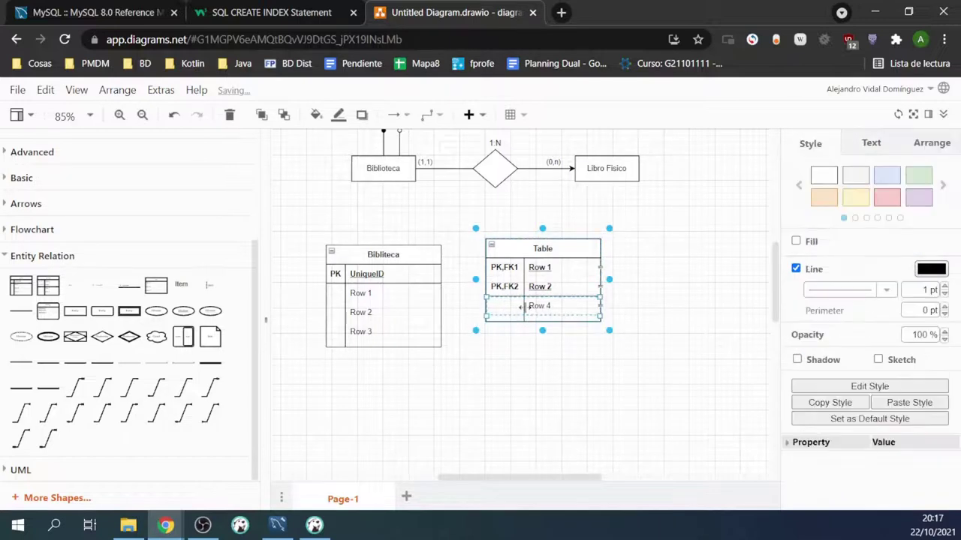
{"action": "key", "text": "Delete"}
{"action": "left_click_drag", "start_coordinate": [526, 253], "coordinate": [503, 271]}
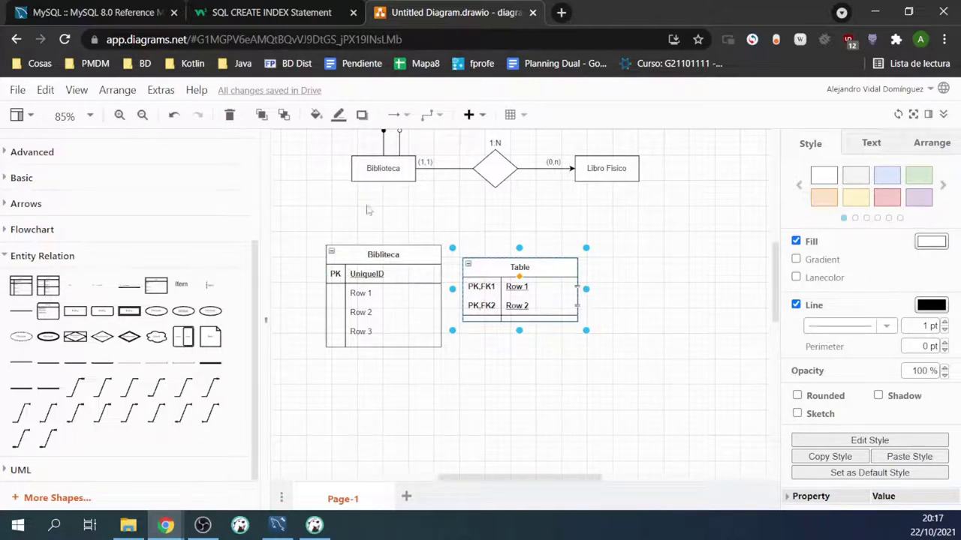
- Add another single-PK table to the right of the PK,FK table and title it Libros
{"action": "left_click", "coordinate": [22, 288]}
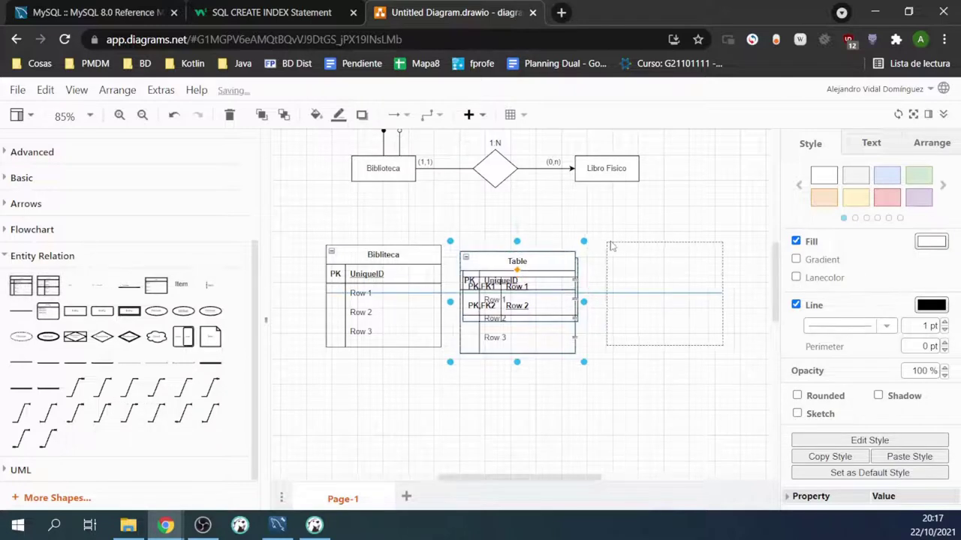
{"action": "key", "text": "ctrl+z"}
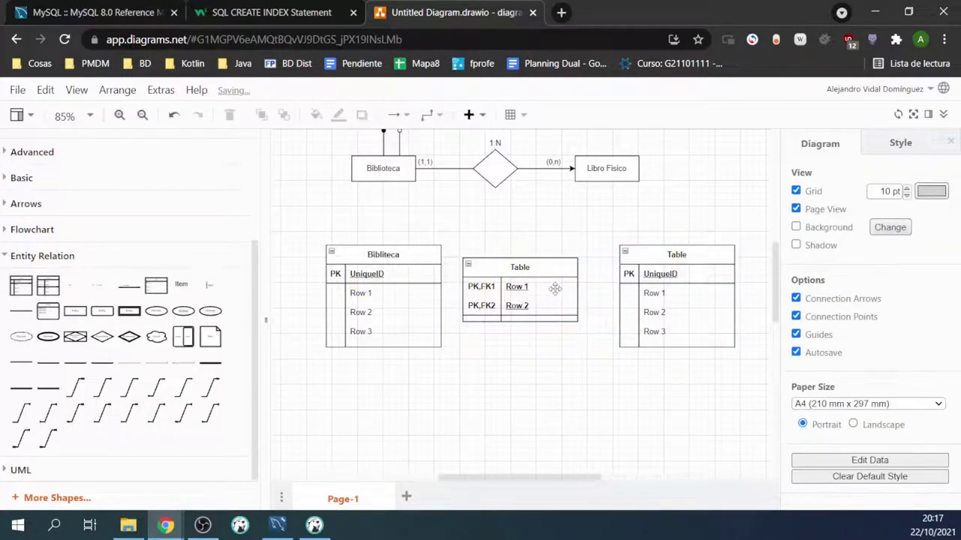
{"action": "double_click", "coordinate": [680, 256]}
{"action": "type", "text": "Libros"}
{"action": "left_click_drag", "start_coordinate": [302, 223], "coordinate": [656, 408]}
- Switch to MySQL Workbench and open the libros_biblioteca table for editing at its column definitions
{"action": "left_click", "coordinate": [277, 524]}
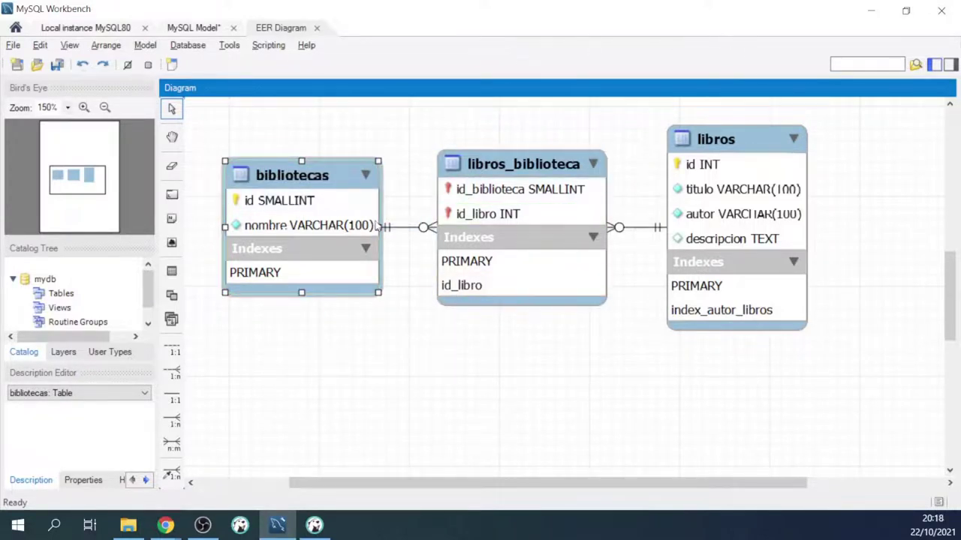
{"action": "left_click", "coordinate": [516, 165]}
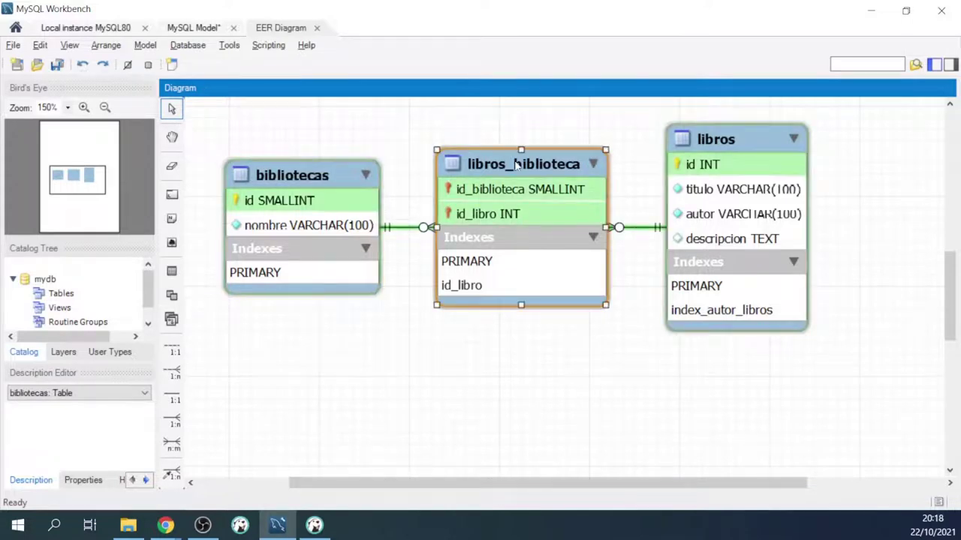
{"action": "double_click", "coordinate": [493, 167]}
{"action": "right_click", "coordinate": [515, 160]}
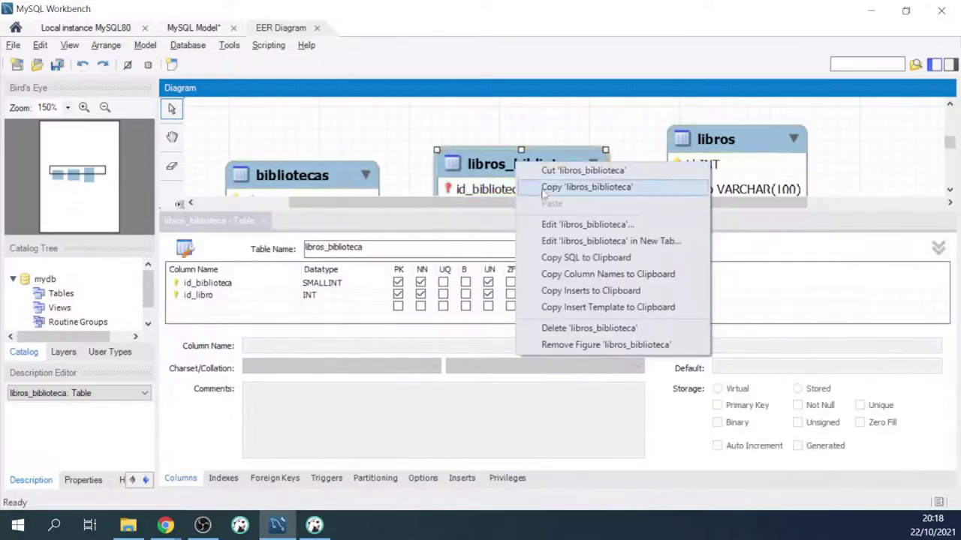
{"action": "left_click", "coordinate": [479, 164]}
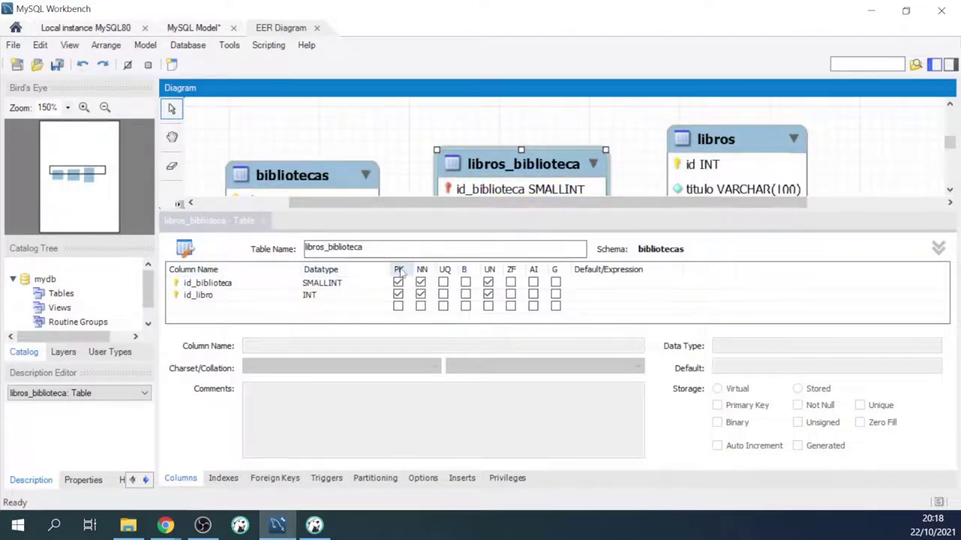
{"action": "left_click", "coordinate": [201, 307]}
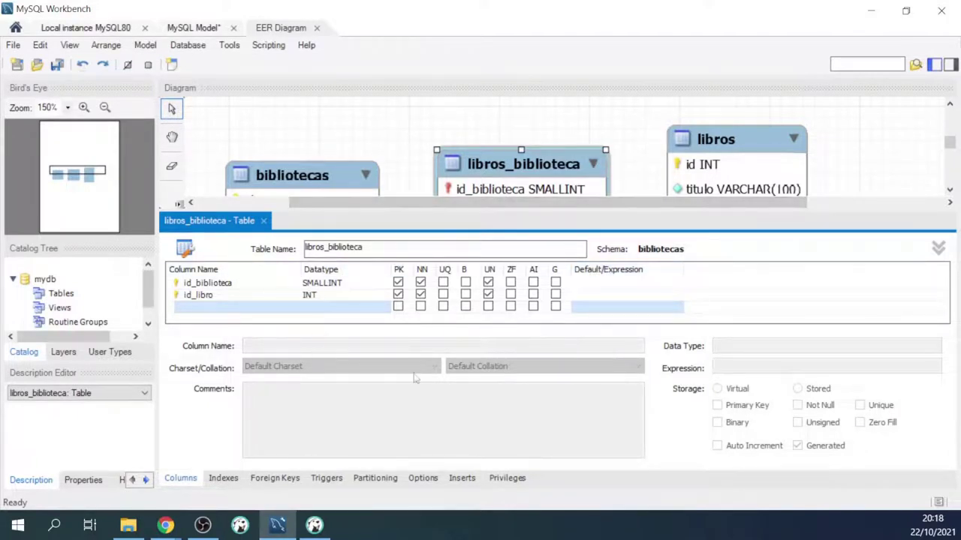
- Add an index named id_biblioteca of type INDEX to the libros_biblioteca table and close the table editor
{"action": "left_click", "coordinate": [214, 479]}
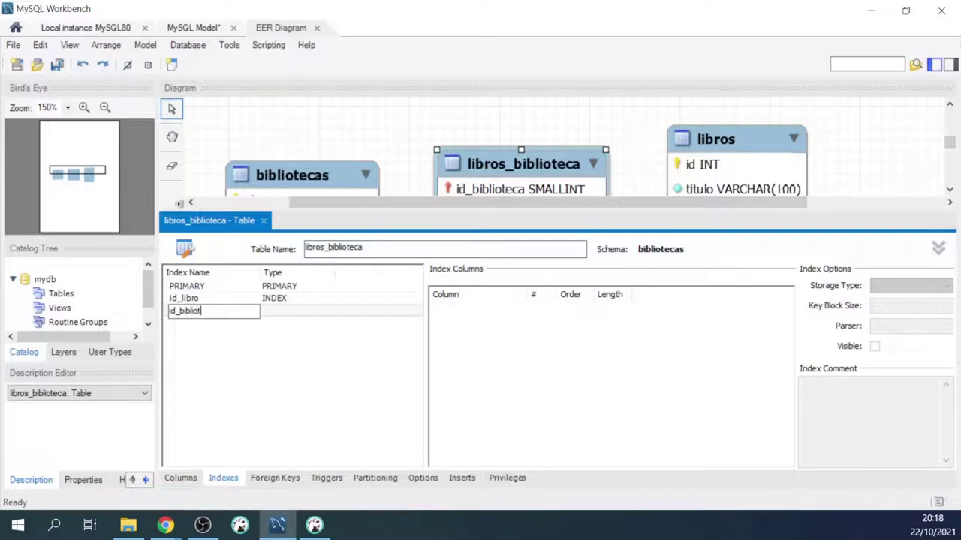
{"action": "left_click", "coordinate": [293, 312]}
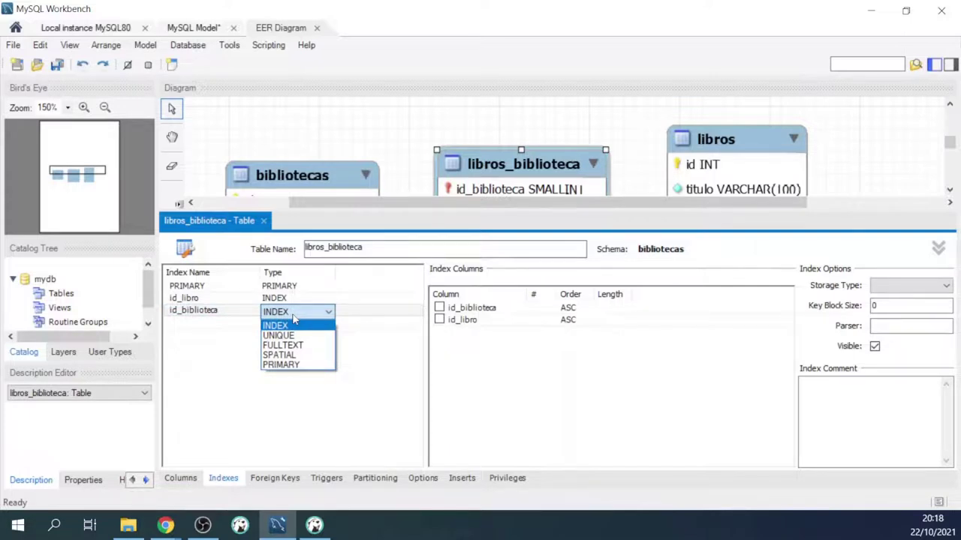
{"action": "left_click", "coordinate": [296, 325]}
{"action": "left_click", "coordinate": [297, 312]}
{"action": "left_click", "coordinate": [377, 358]}
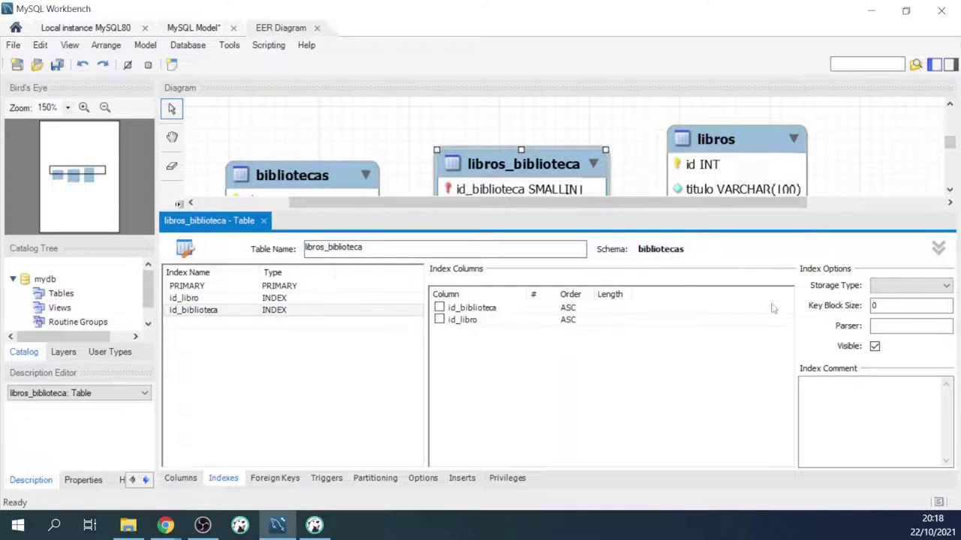
{"action": "scroll", "coordinate": [444, 114], "scroll_direction": "down", "scroll_amount": 2}
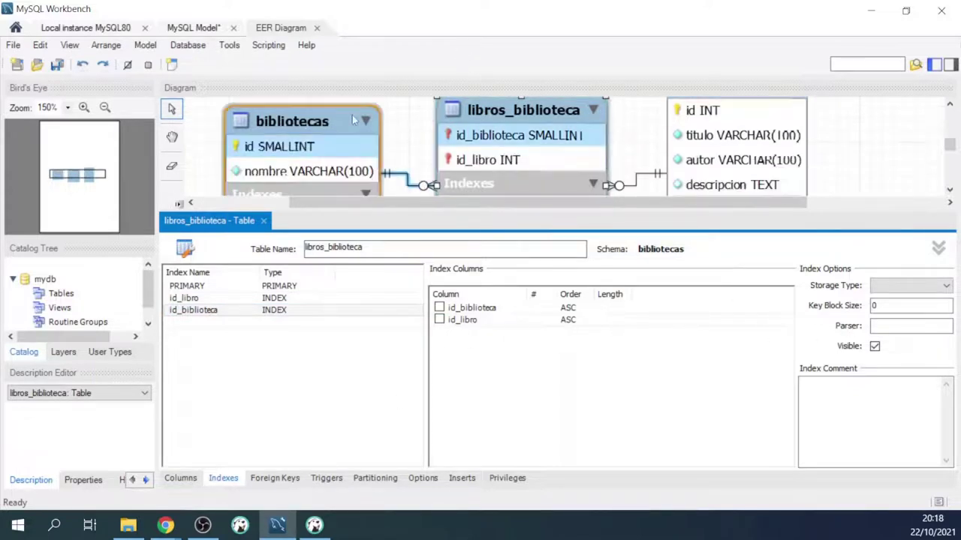
{"action": "left_click", "coordinate": [427, 147]}
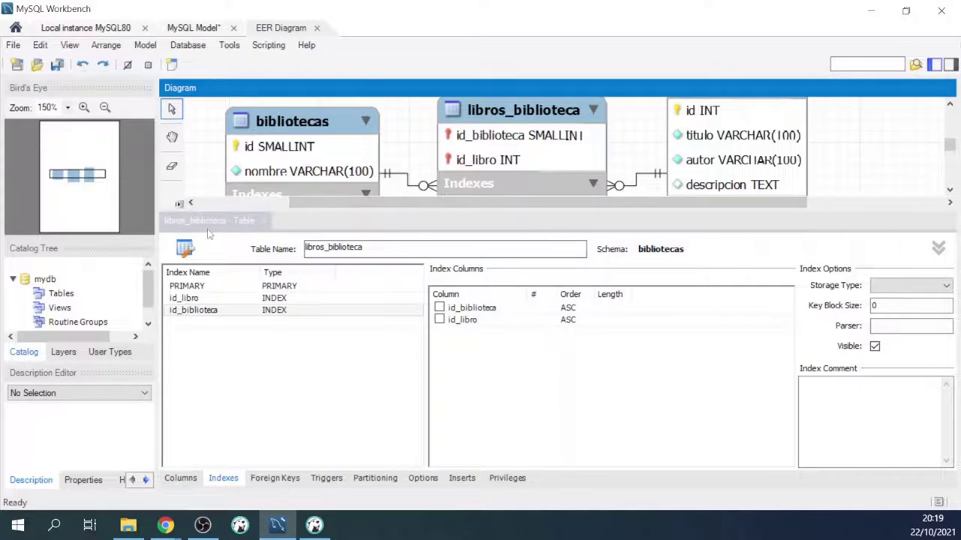
{"action": "left_click", "coordinate": [264, 225]}
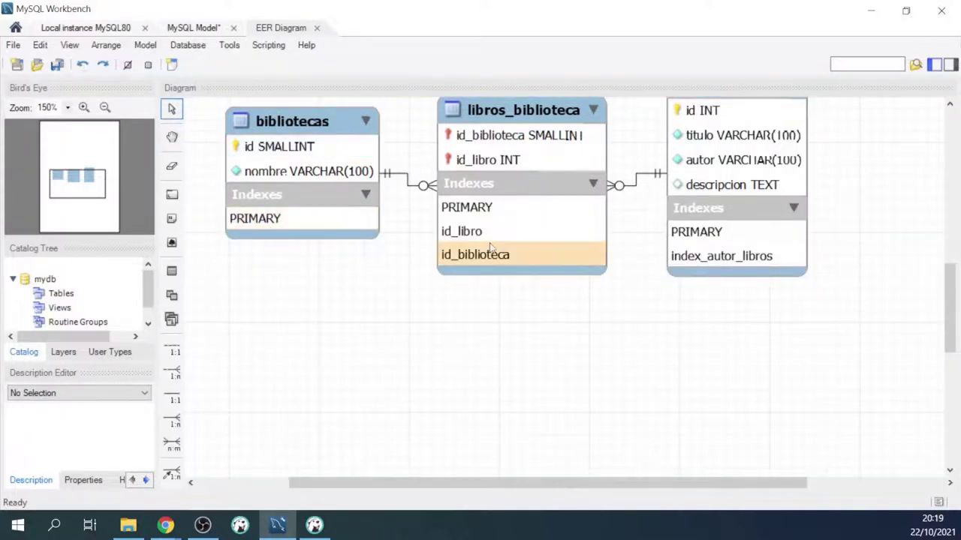
{"action": "scroll", "coordinate": [480, 255], "scroll_direction": "up", "scroll_amount": 1}
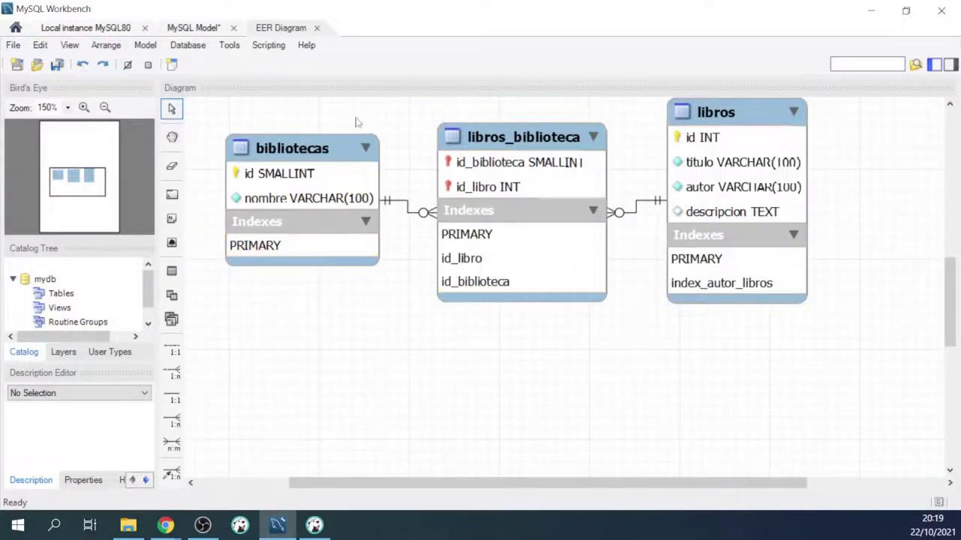
{"action": "left_click", "coordinate": [171, 219]}
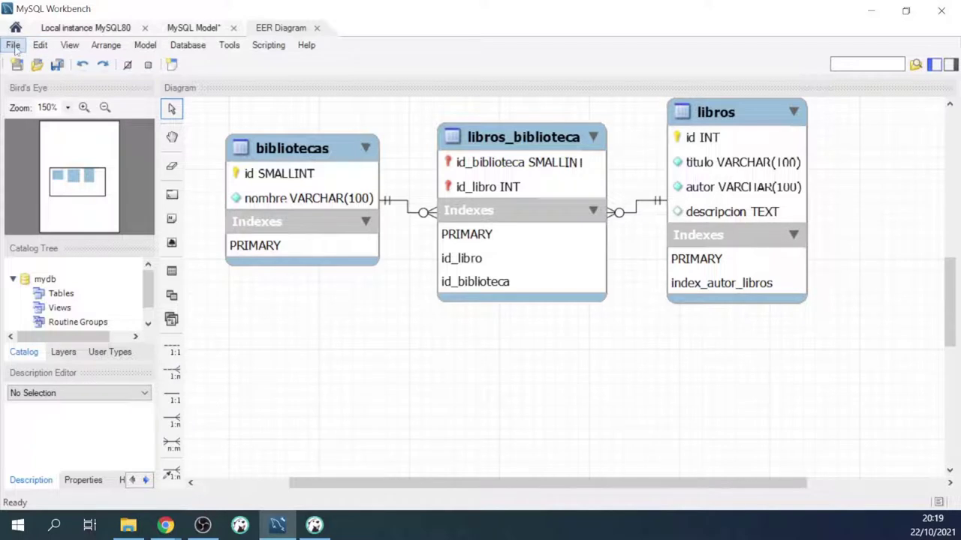
{"action": "left_click", "coordinate": [145, 46]}
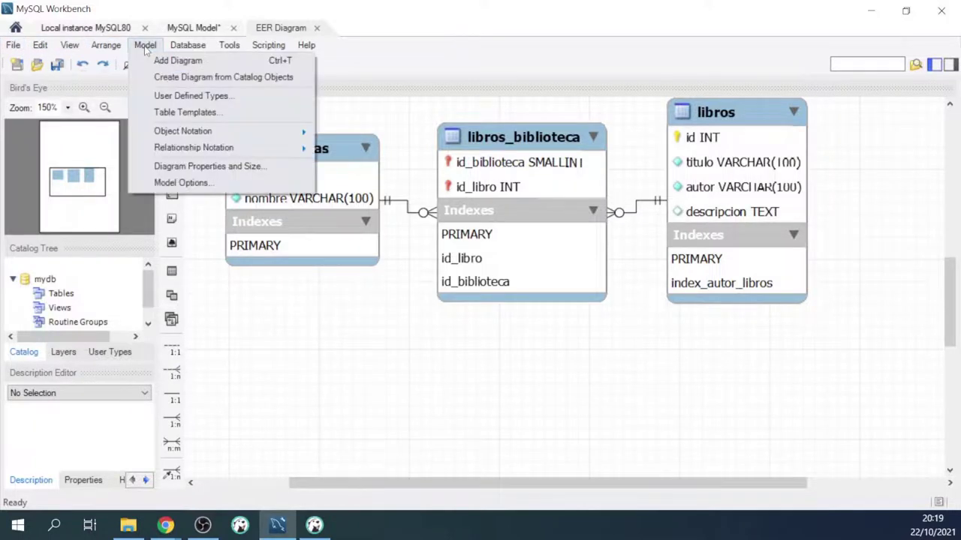
{"action": "mouse_move", "coordinate": [193, 49]}
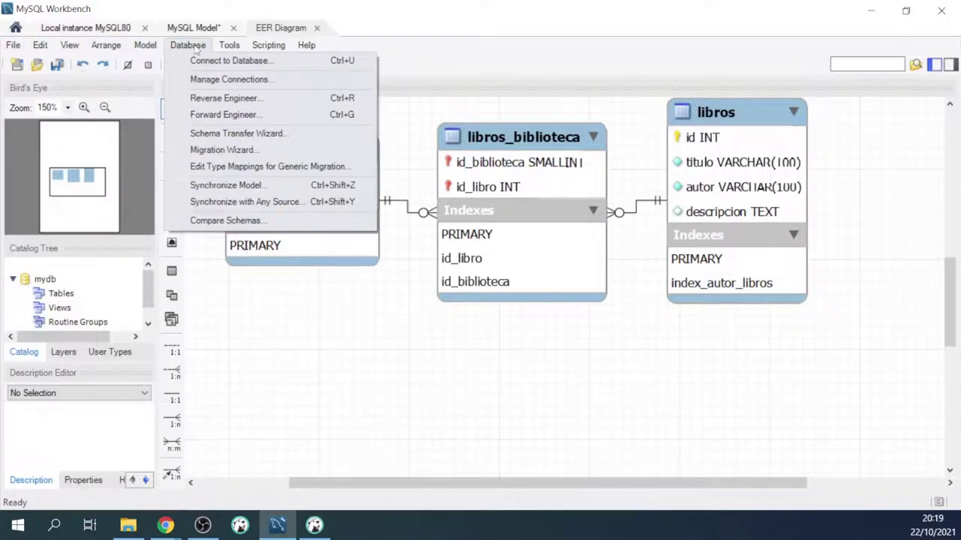
{"action": "mouse_move", "coordinate": [223, 48]}
{"action": "mouse_move", "coordinate": [260, 49]}
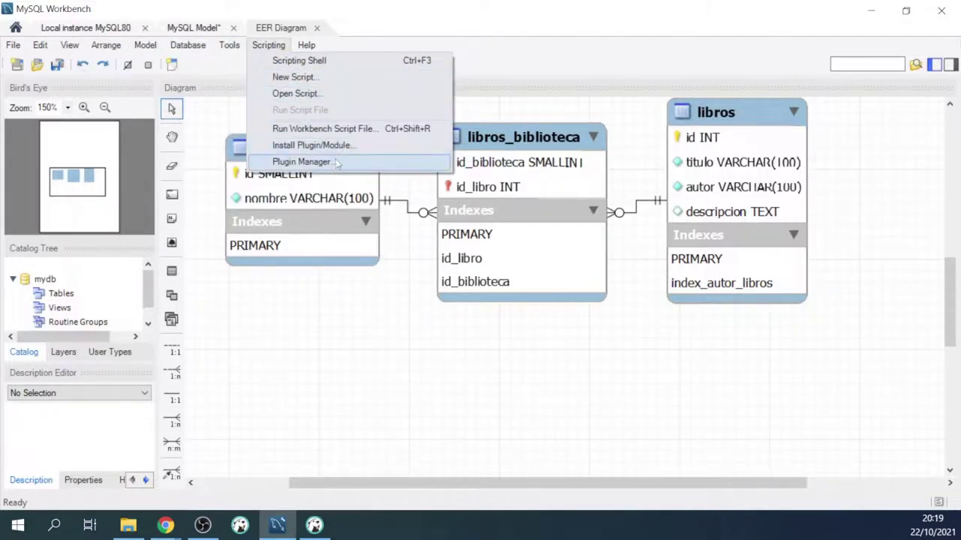
{"action": "left_click", "coordinate": [268, 45]}
{"action": "left_click", "coordinate": [229, 45]}
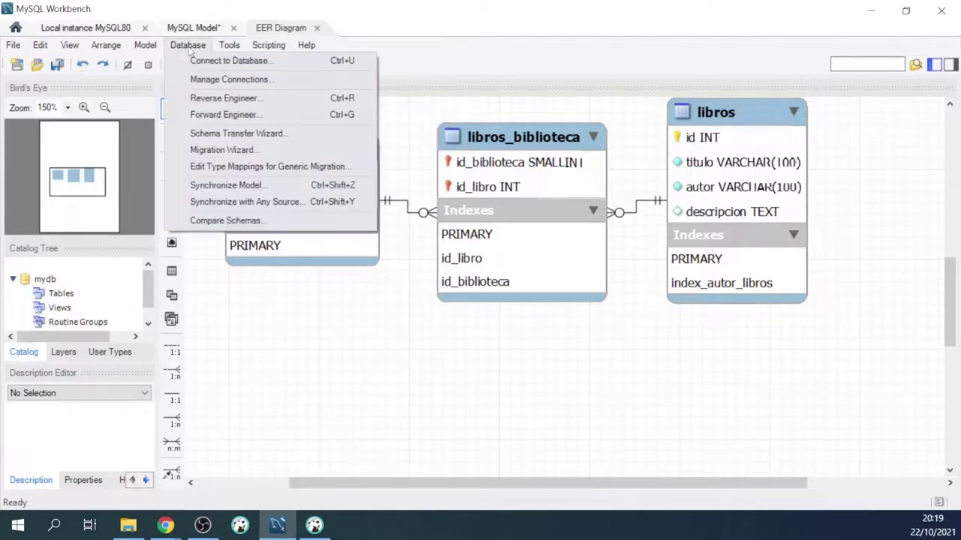
{"action": "mouse_move", "coordinate": [157, 51]}
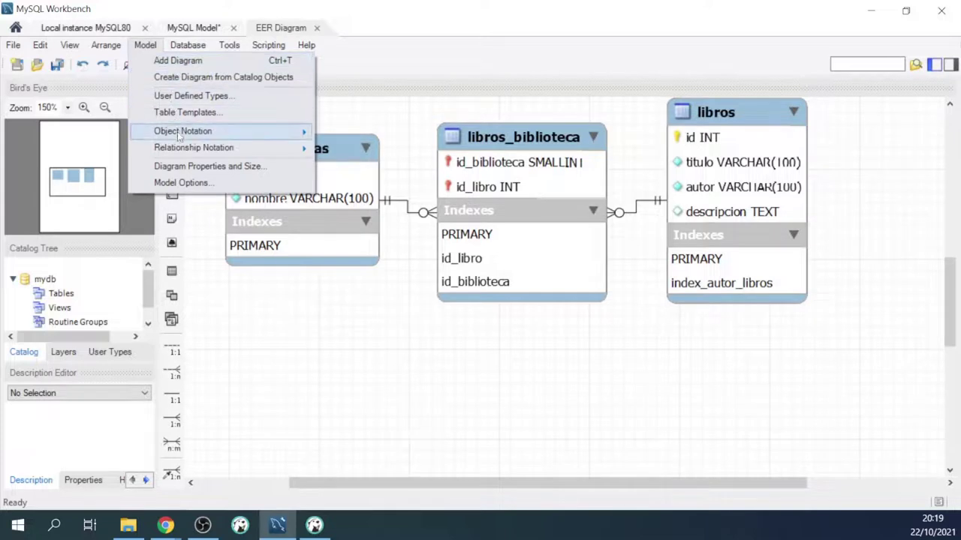
{"action": "mouse_move", "coordinate": [109, 48]}
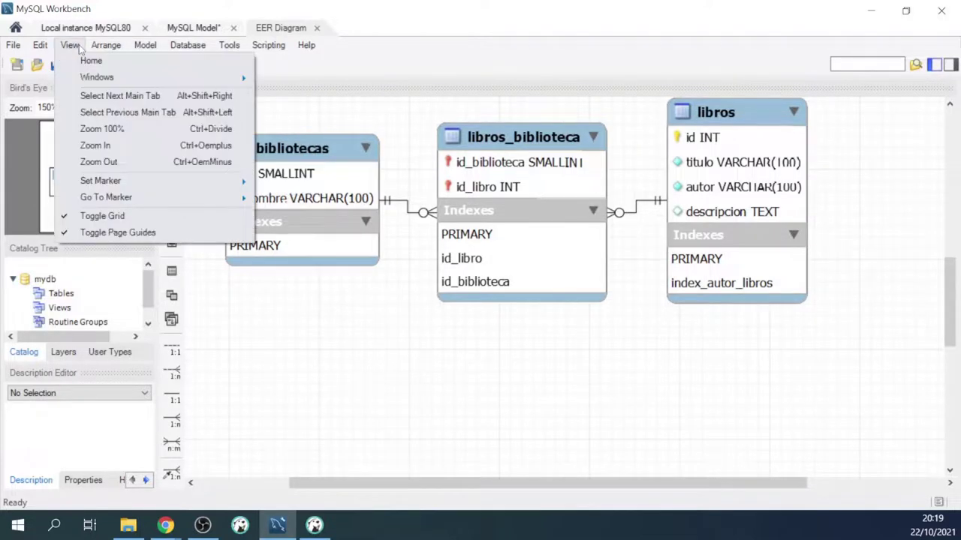
{"action": "left_click", "coordinate": [75, 47]}
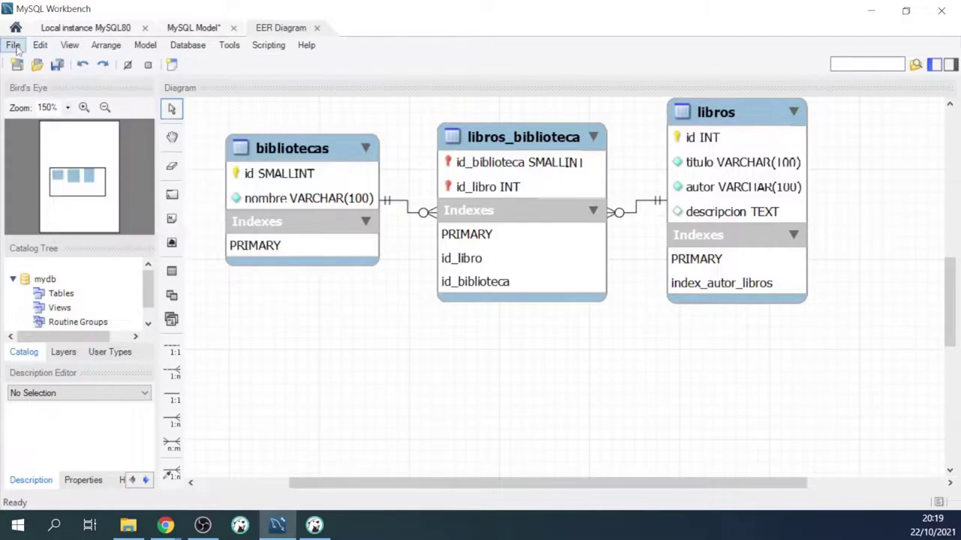
{"action": "left_click", "coordinate": [147, 47]}
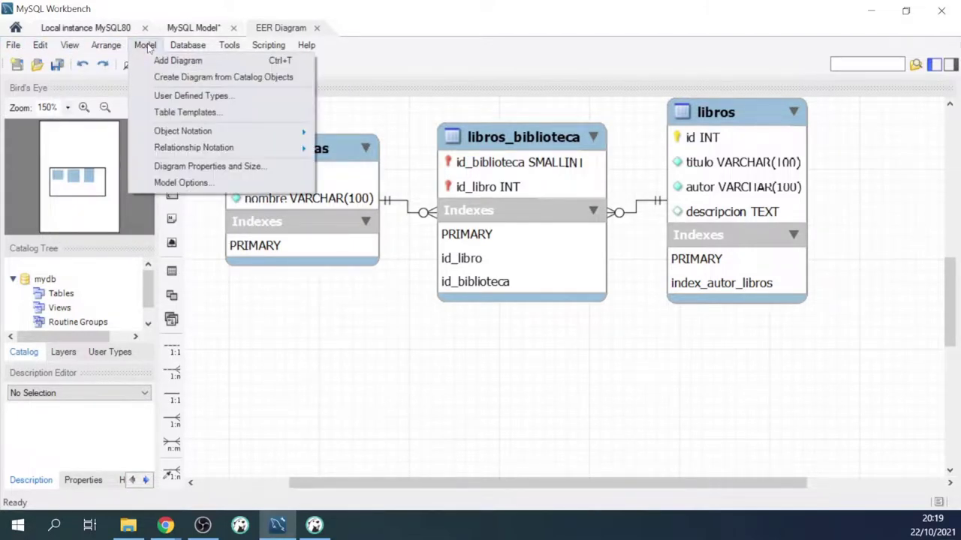
{"action": "left_click", "coordinate": [282, 351]}
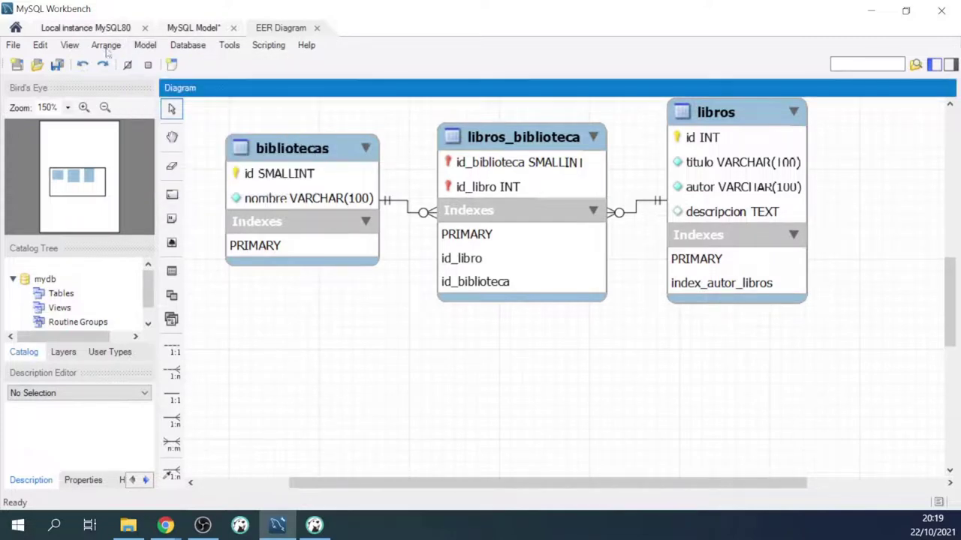
{"action": "left_click", "coordinate": [273, 46]}
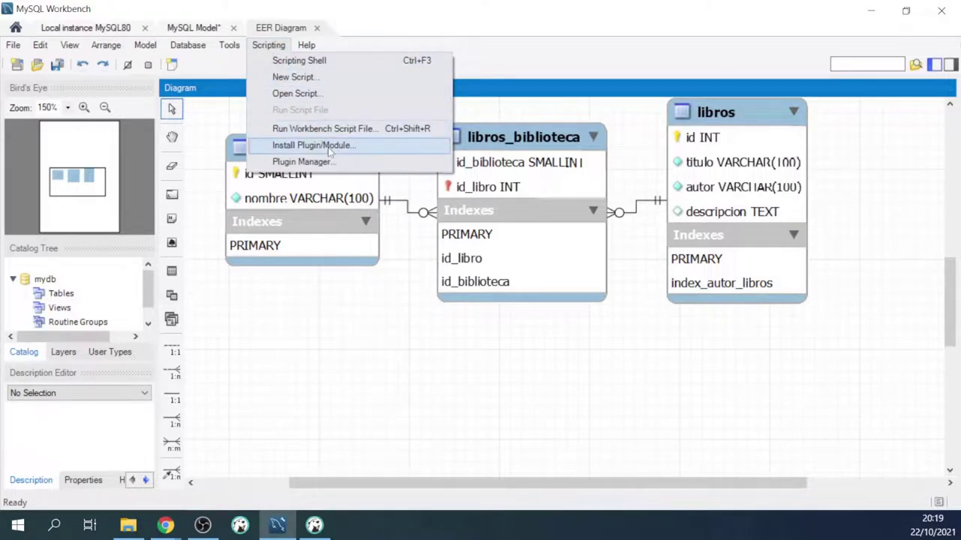
{"action": "mouse_move", "coordinate": [229, 45]}
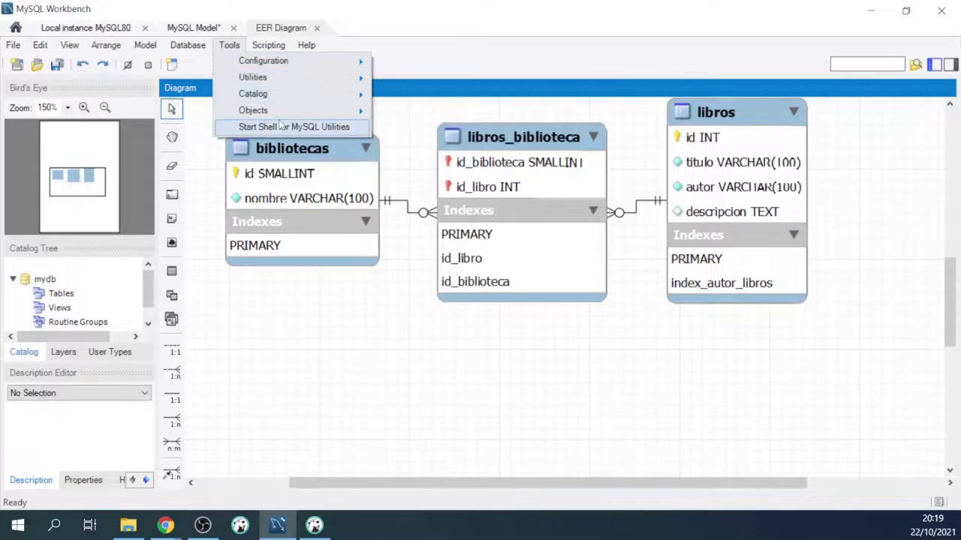
{"action": "left_click", "coordinate": [833, 184]}
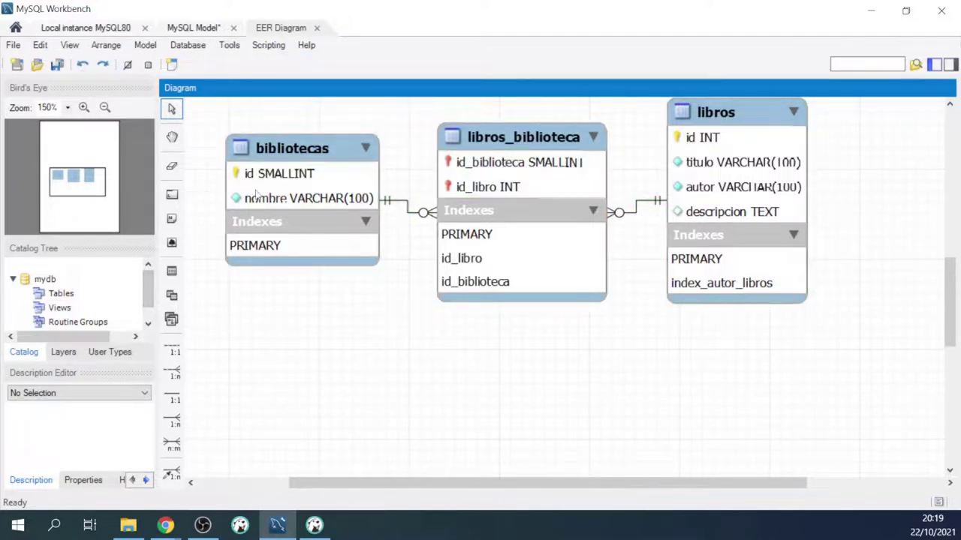
{"action": "left_click", "coordinate": [13, 46]}
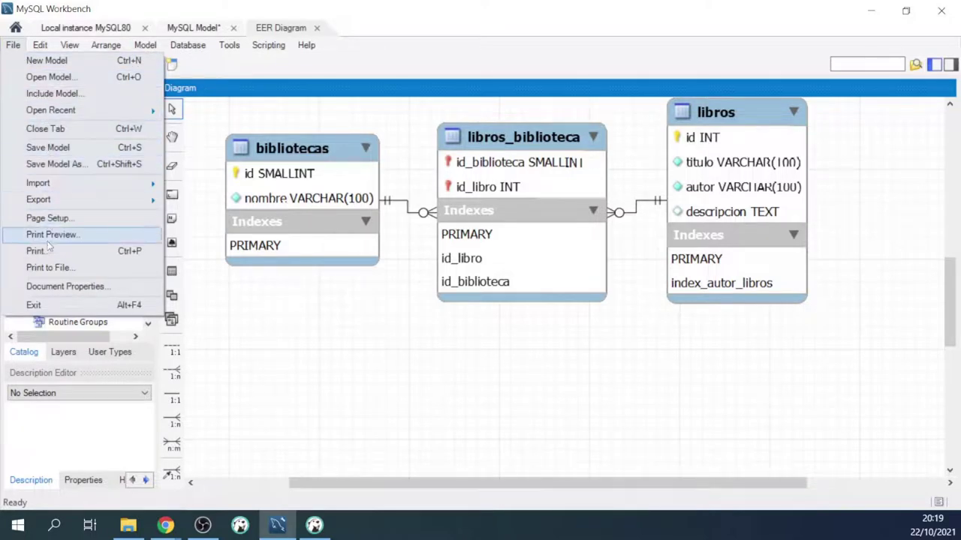
{"action": "mouse_move", "coordinate": [70, 45]}
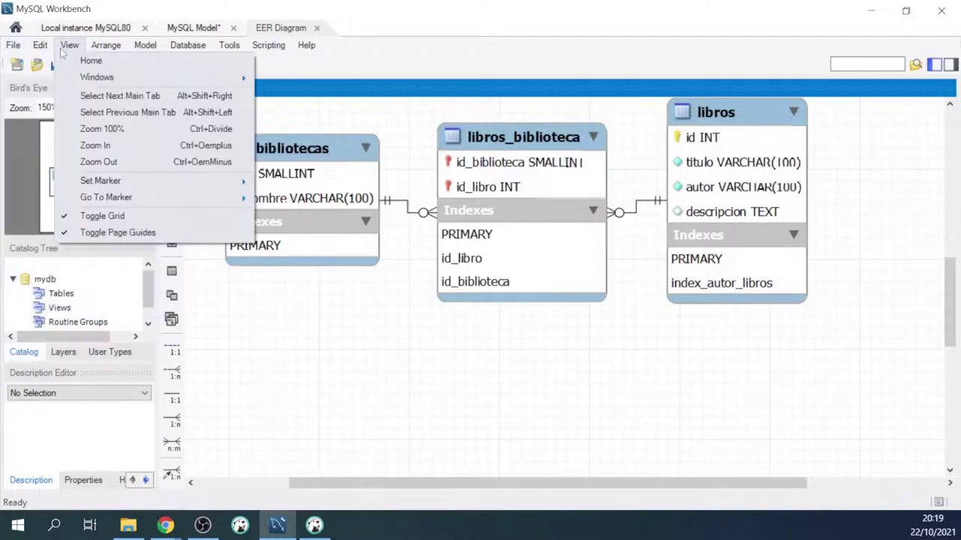
{"action": "mouse_move", "coordinate": [143, 47]}
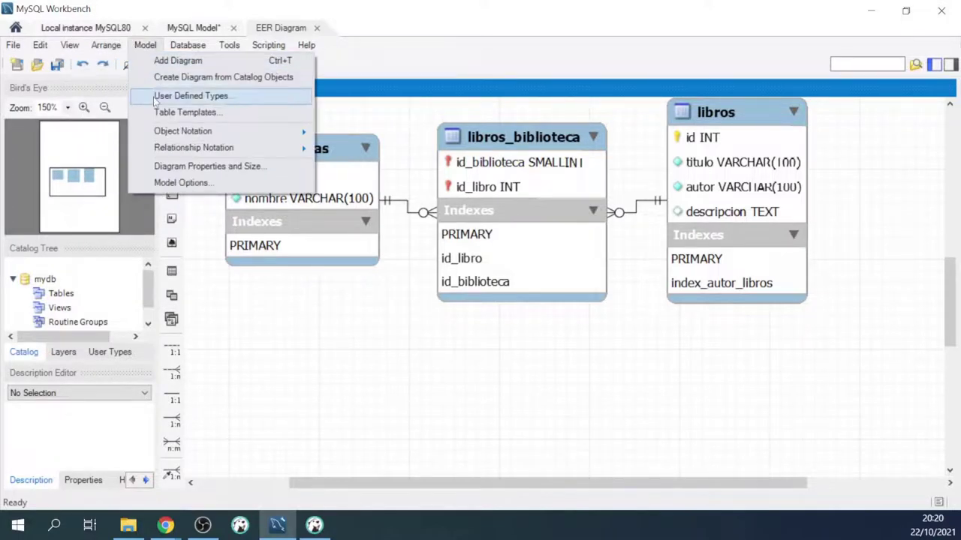
{"action": "mouse_move", "coordinate": [183, 49]}
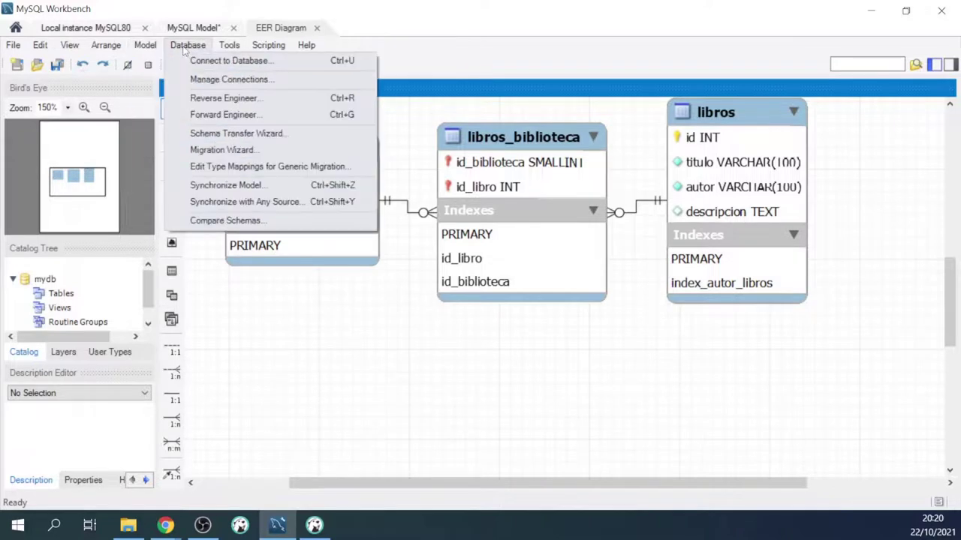